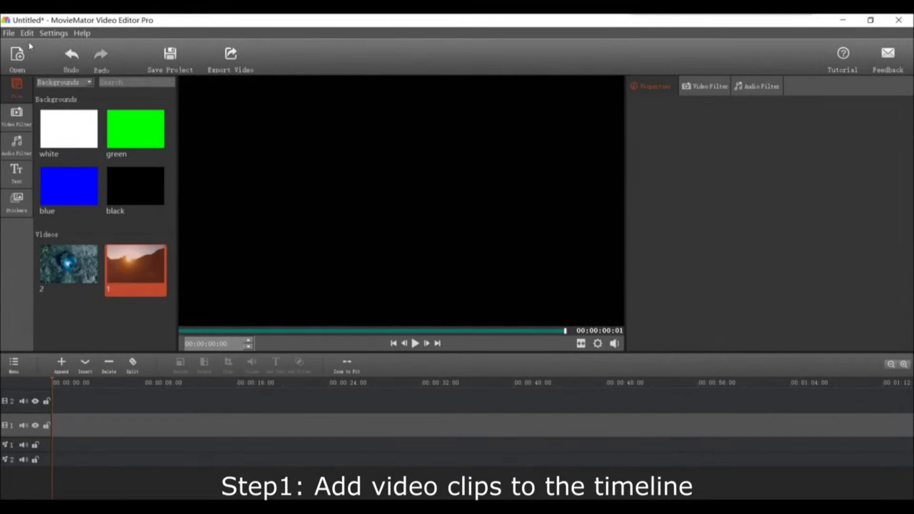
Step: Import video files 1 and 2 into the media library
click(18, 55)
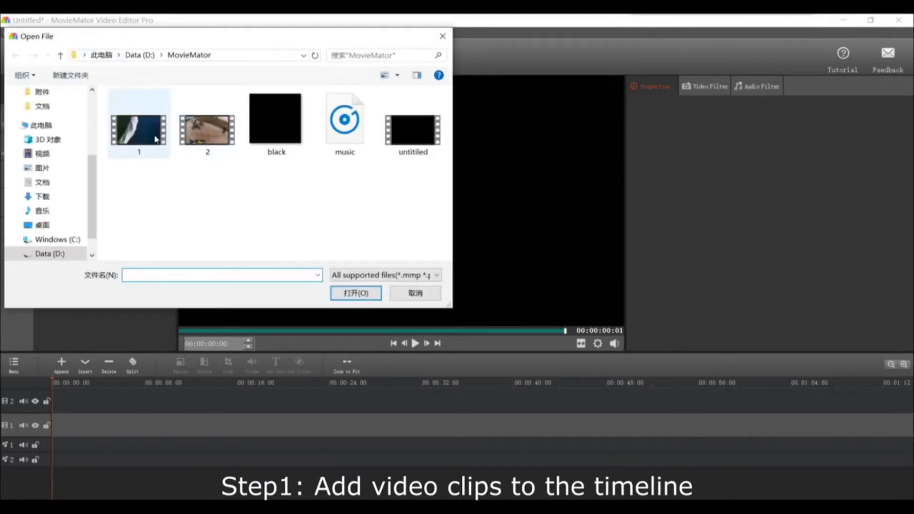
click(156, 139)
ctrl+click(231, 136)
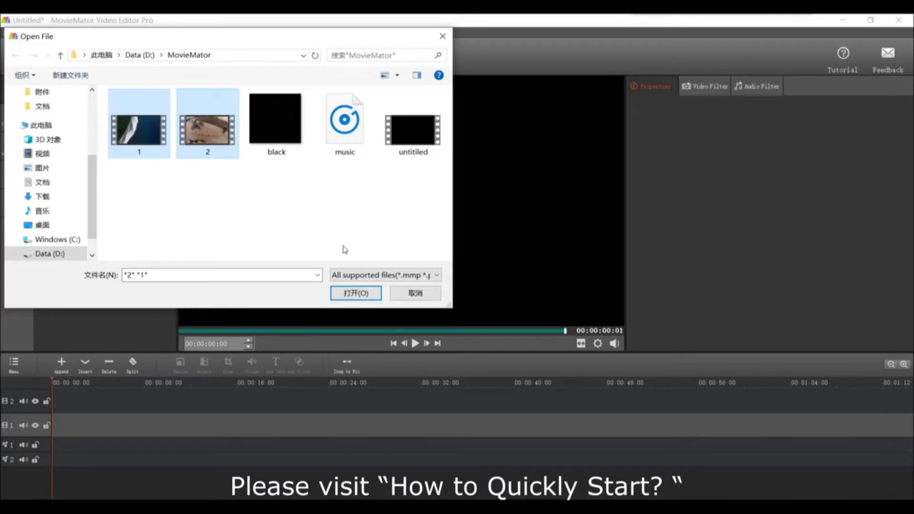
click(357, 293)
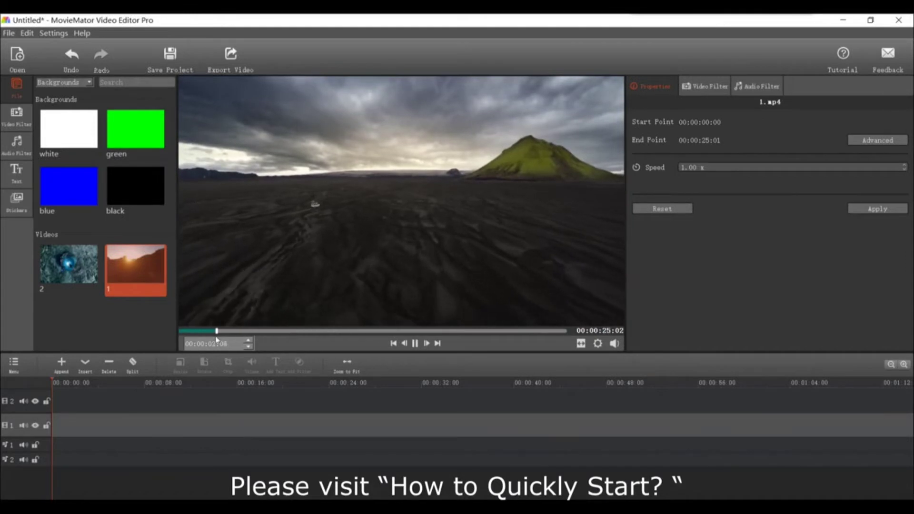
Step: Place clip 2.mp4 at the start of video track 1
click(180, 331)
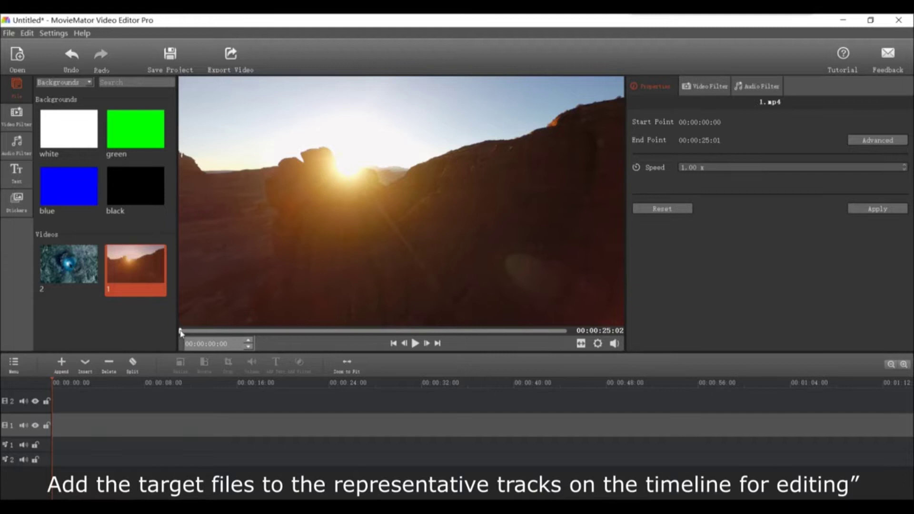
key(XF86AudioLowerVolume)
drag(70, 278, 55, 424)
Step: Add 1.mp4 after 2.mp4 on track 1, then slide it left over 2.mp4's end
mouse_move(146, 272)
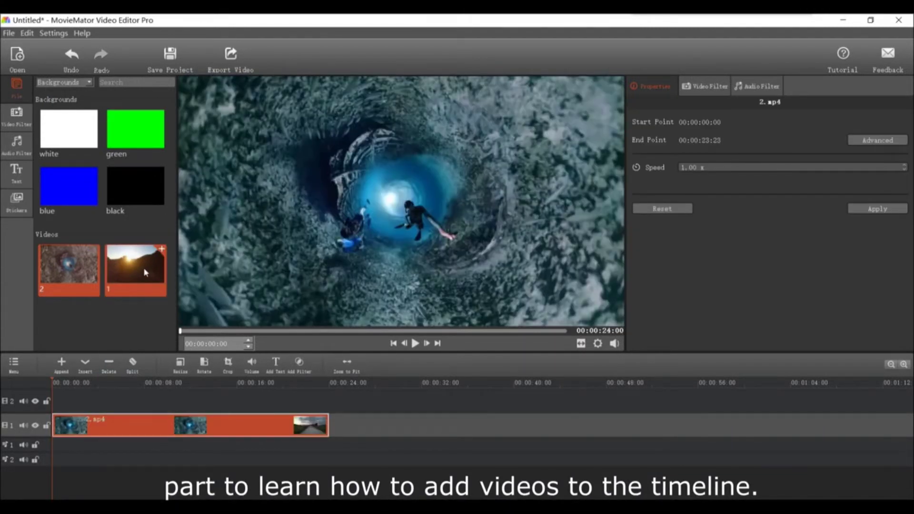
drag(146, 272, 332, 428)
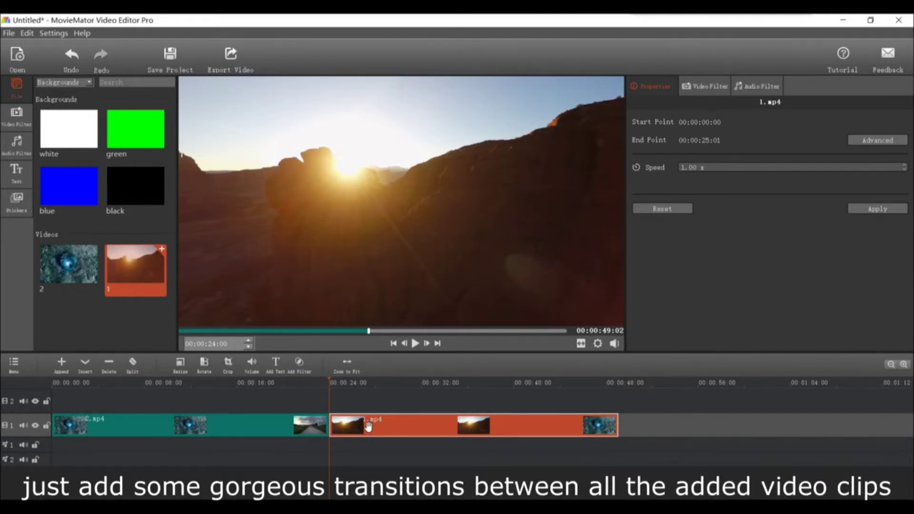
drag(370, 426, 344, 425)
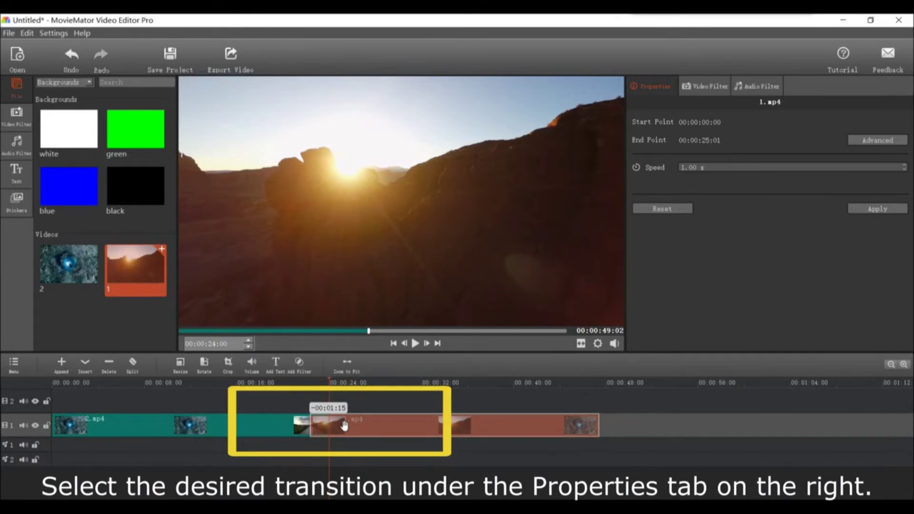
Step: Overlap 1.mp4 with 2.mp4 to form a 00:00:01:16 Barn Door Horizontal transition
drag(345, 425, 344, 425)
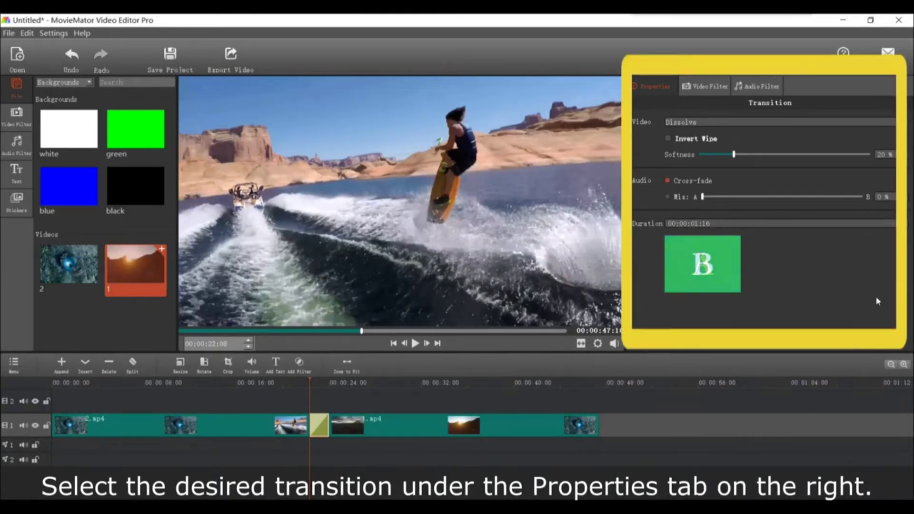
click(757, 124)
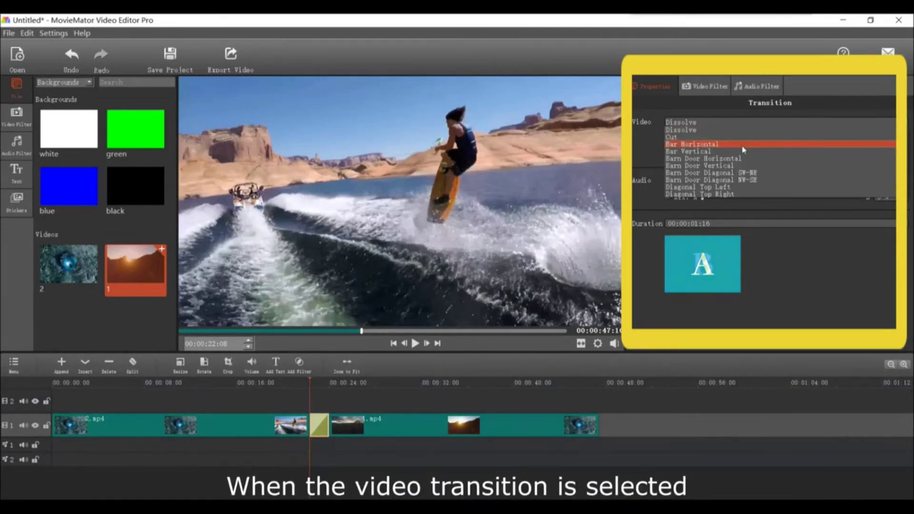
click(742, 159)
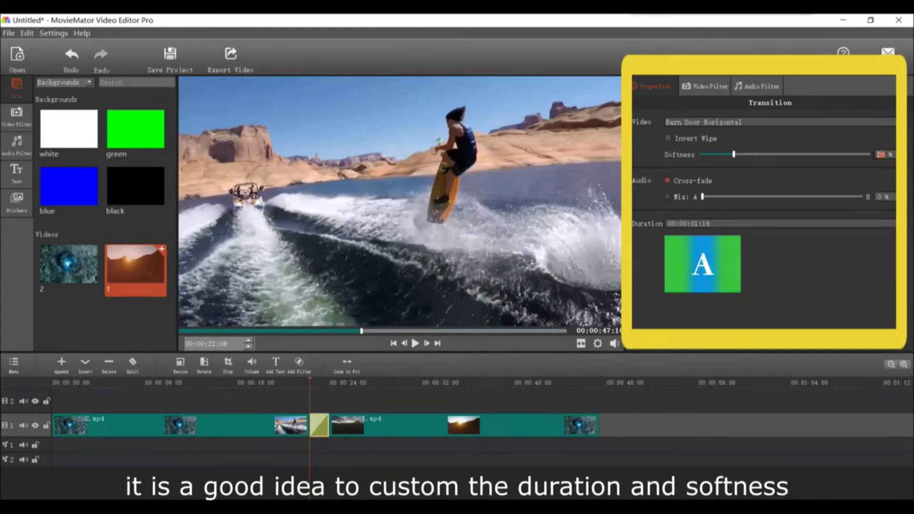
Step: Set the transition softness to 80% and its audio to Mix at 80%
text(80)
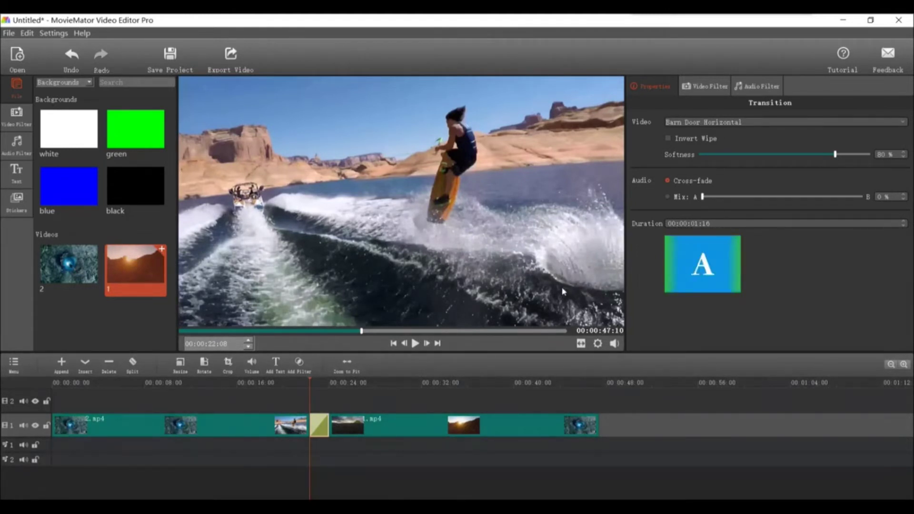
click(668, 198)
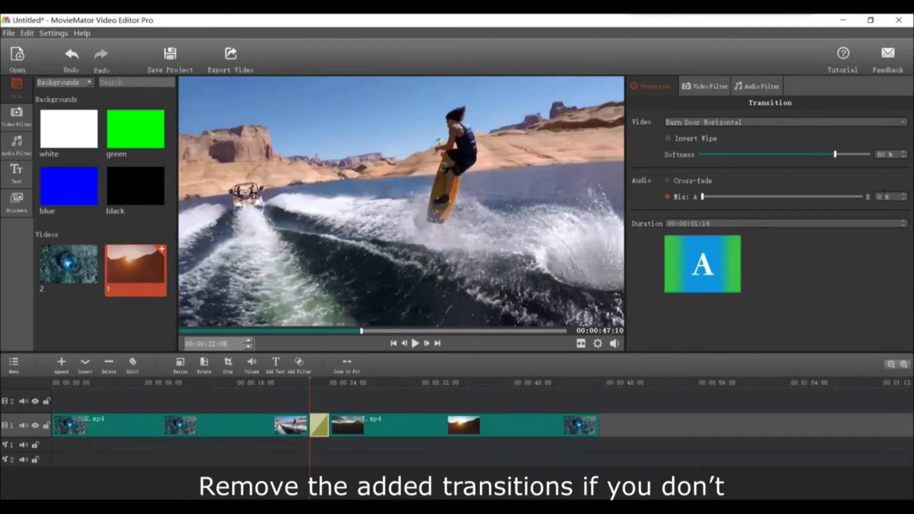
double_click(878, 196)
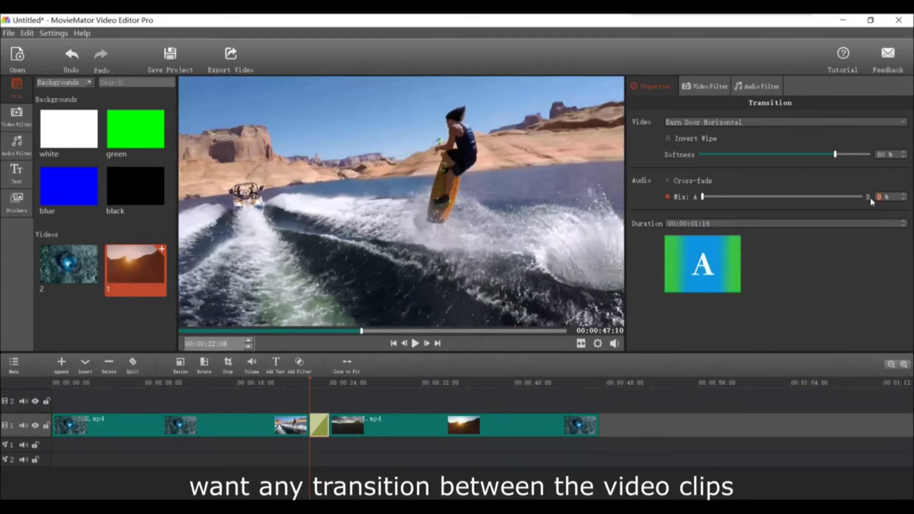
text(80)
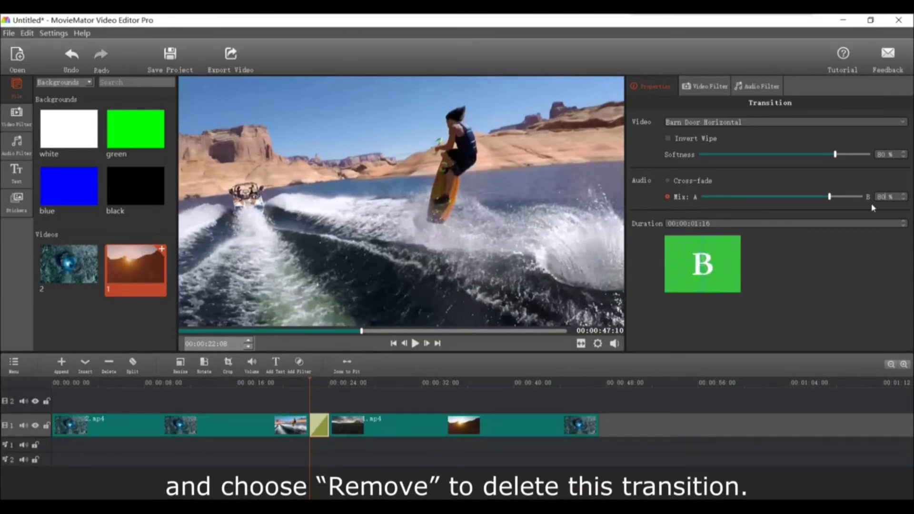
Step: Remove the Barn Door Horizontal transition between the two clips
right_click(323, 429)
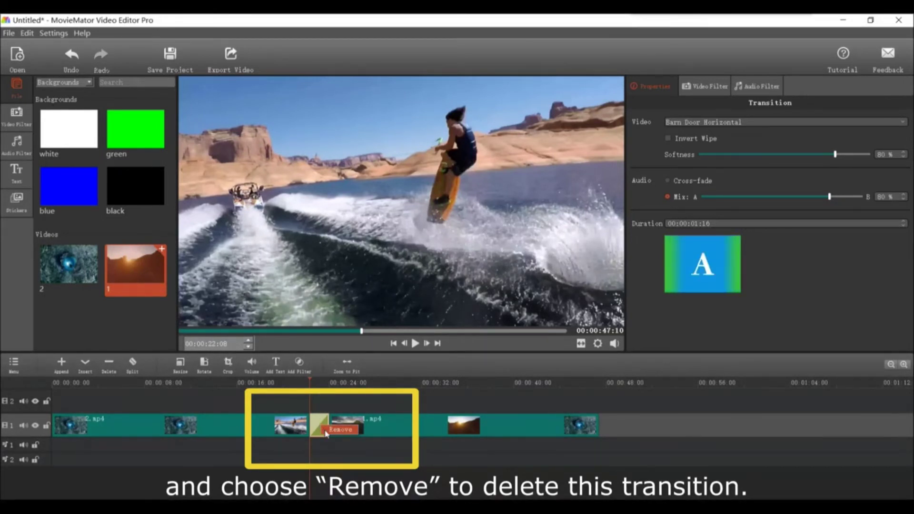
click(326, 431)
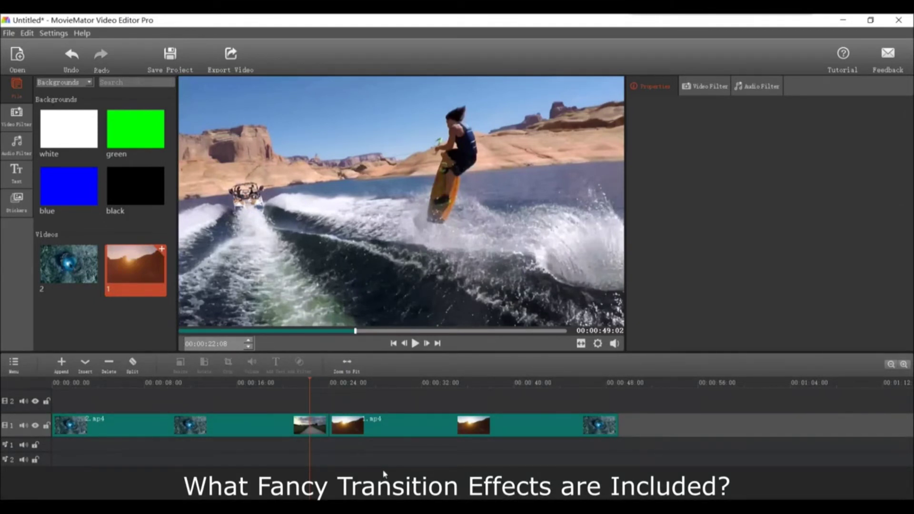
Step: Undo the removal, then change the transition to Barn Door Diagonal NW-SE
click(80, 60)
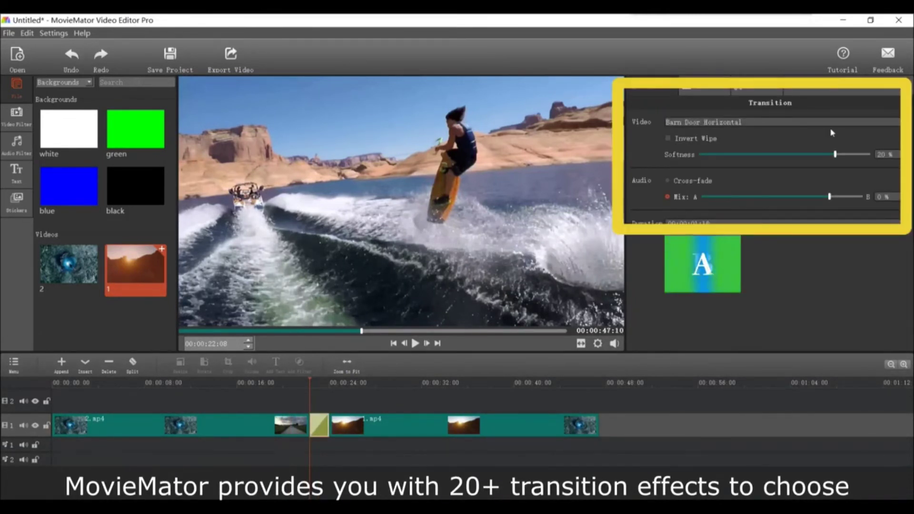
click(831, 125)
click(832, 126)
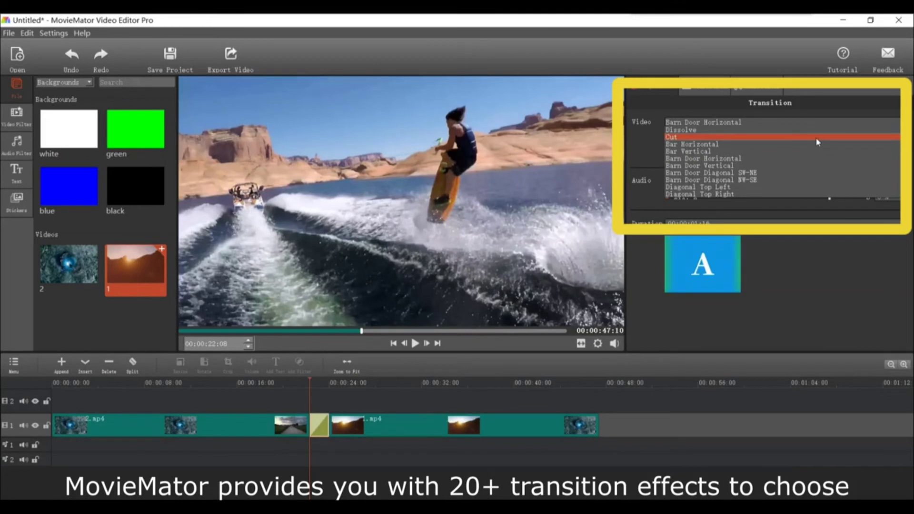
scroll(829, 148, down, 1)
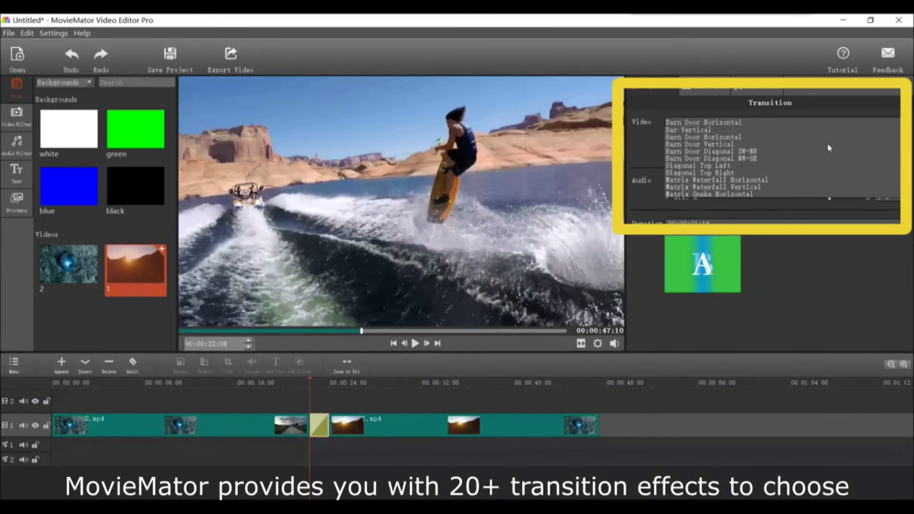
scroll(829, 148, down, 1)
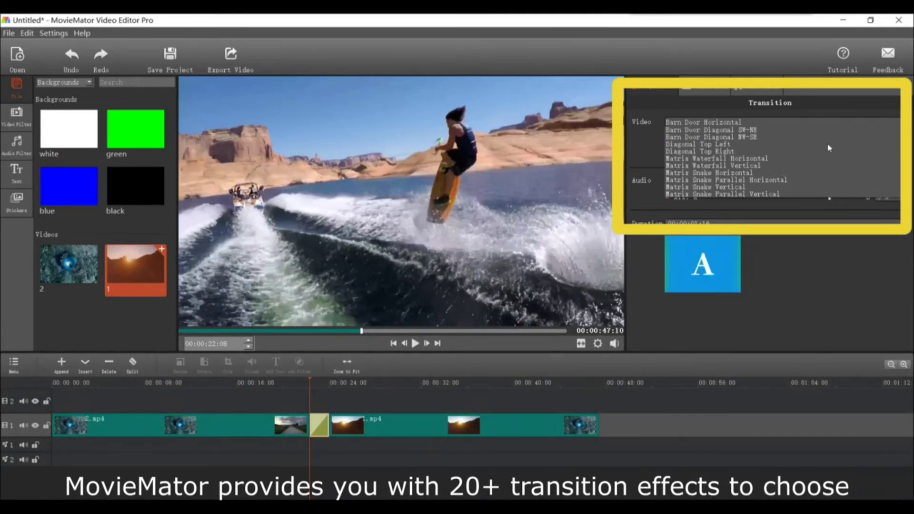
scroll(829, 149, down, 2)
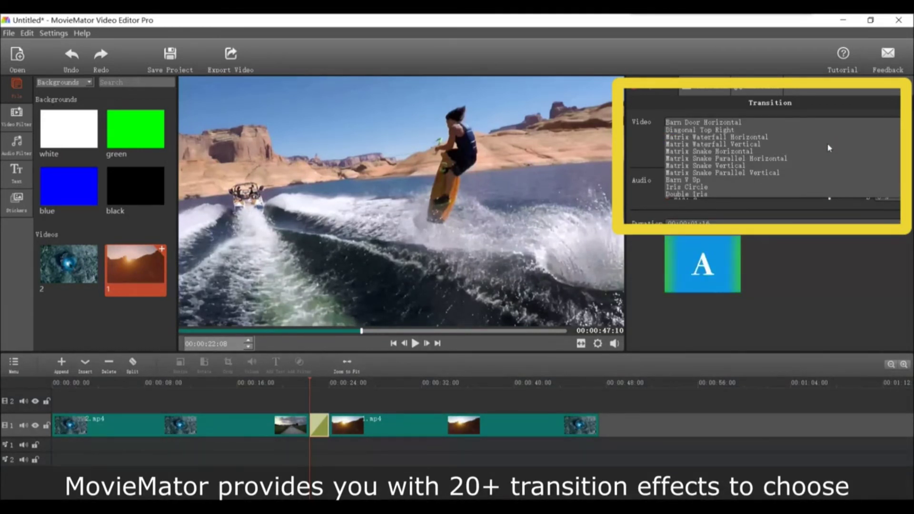
scroll(829, 148, down, 1)
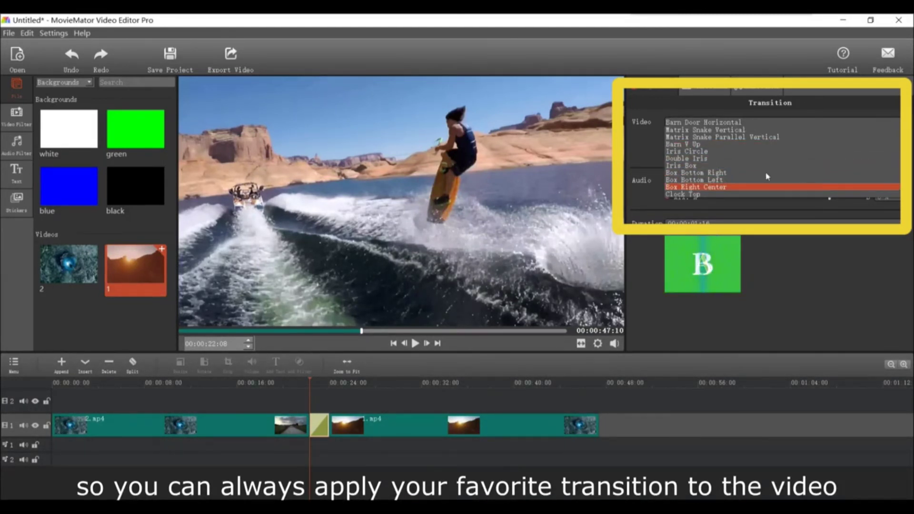
scroll(756, 172, up, 1)
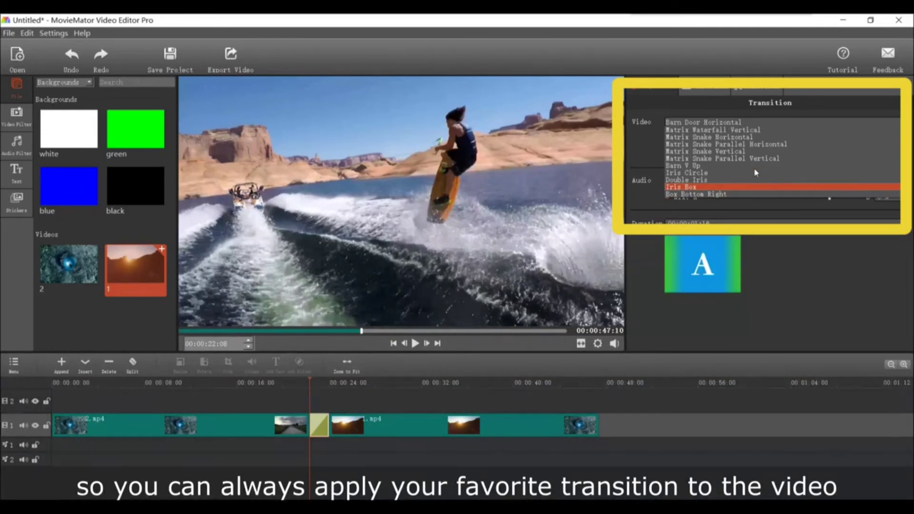
scroll(756, 172, up, 1)
scroll(756, 172, up, 2)
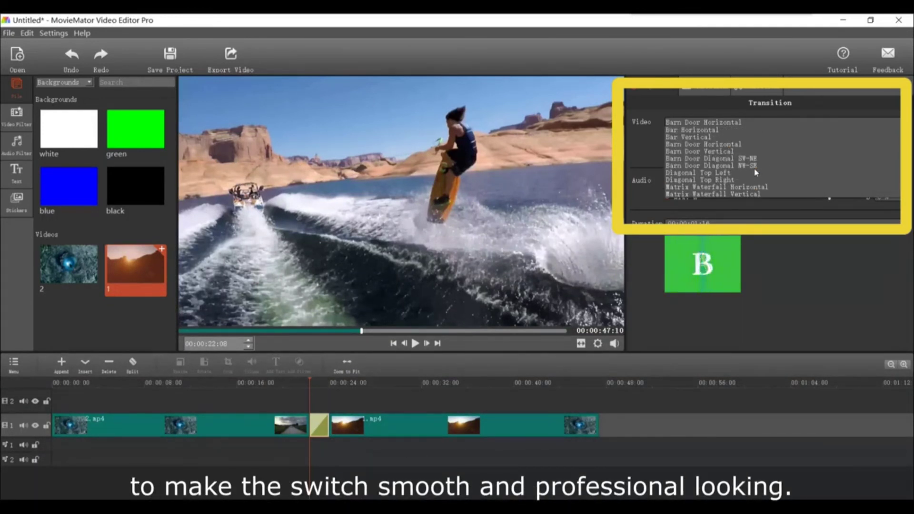
scroll(756, 172, up, 1)
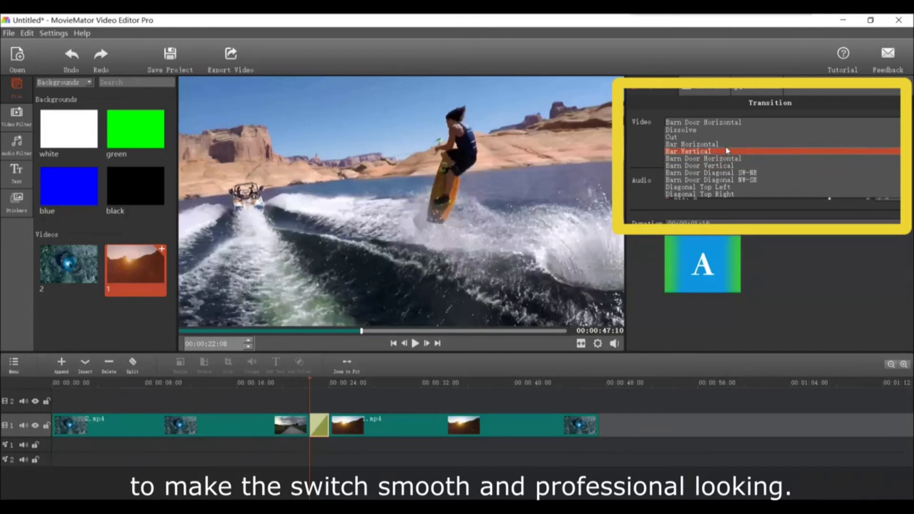
click(719, 179)
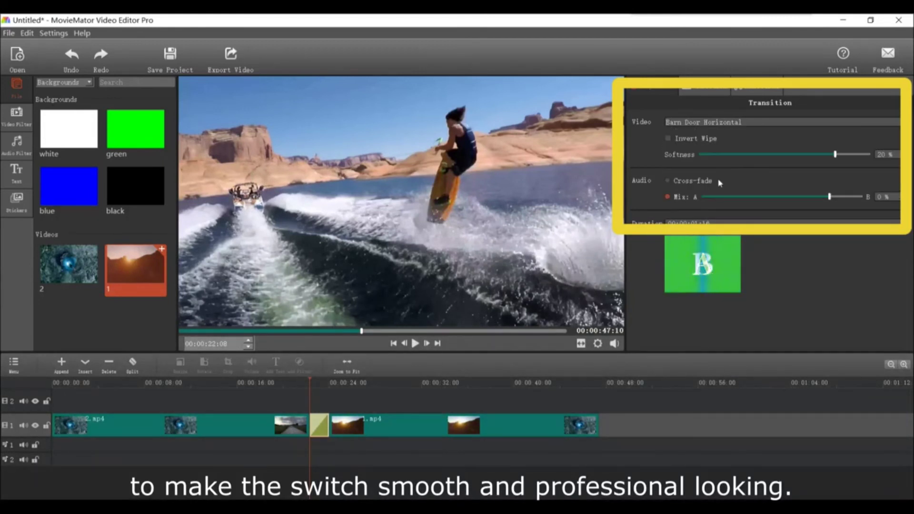